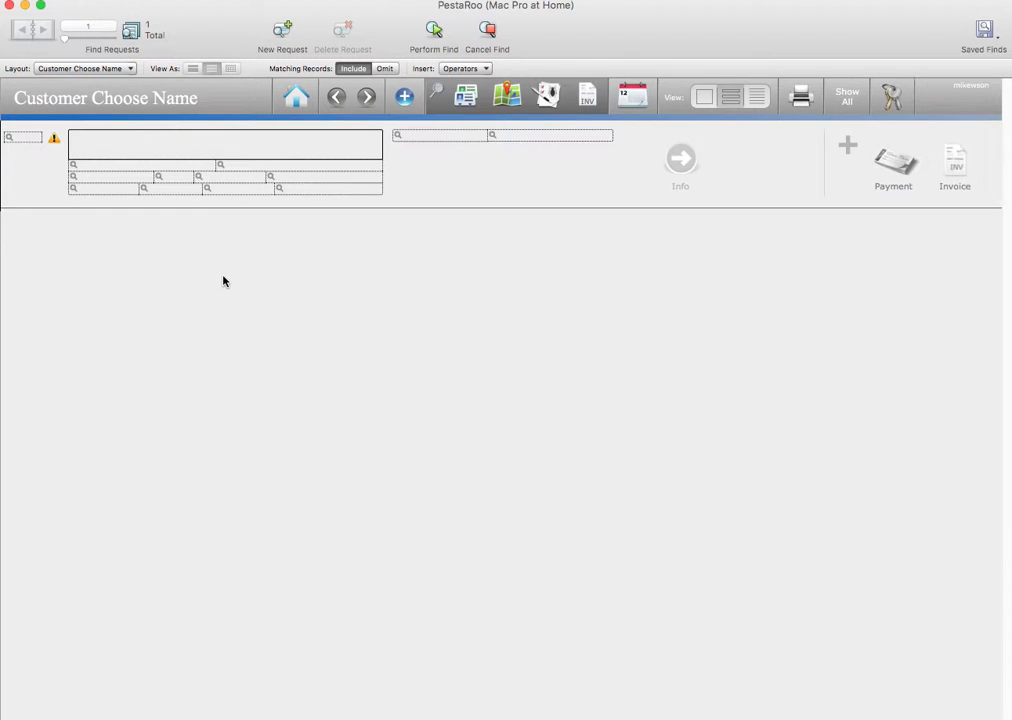
Create a new blank customer record on the Customer Info screen
left_click(406, 104)
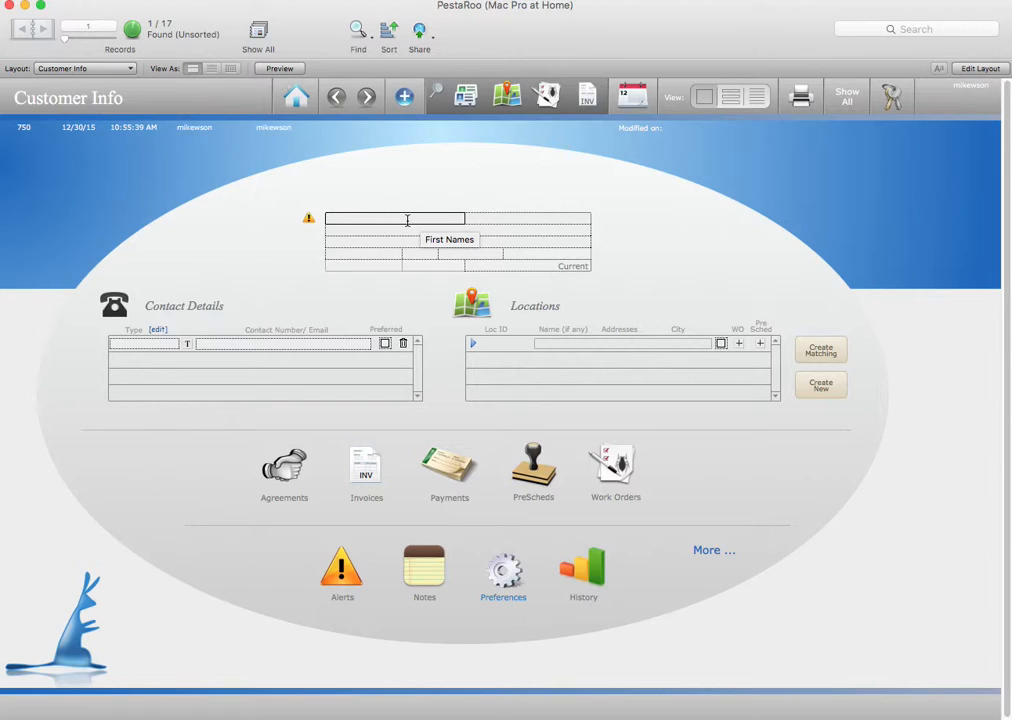
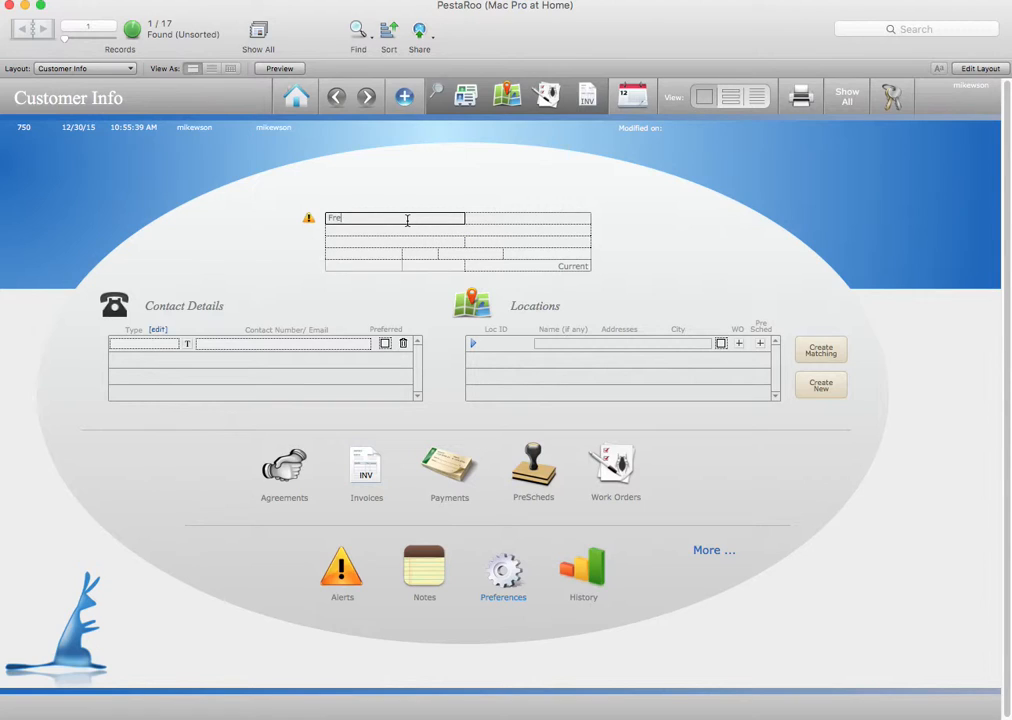
Enter the customer's first name and last name
key("Tab")
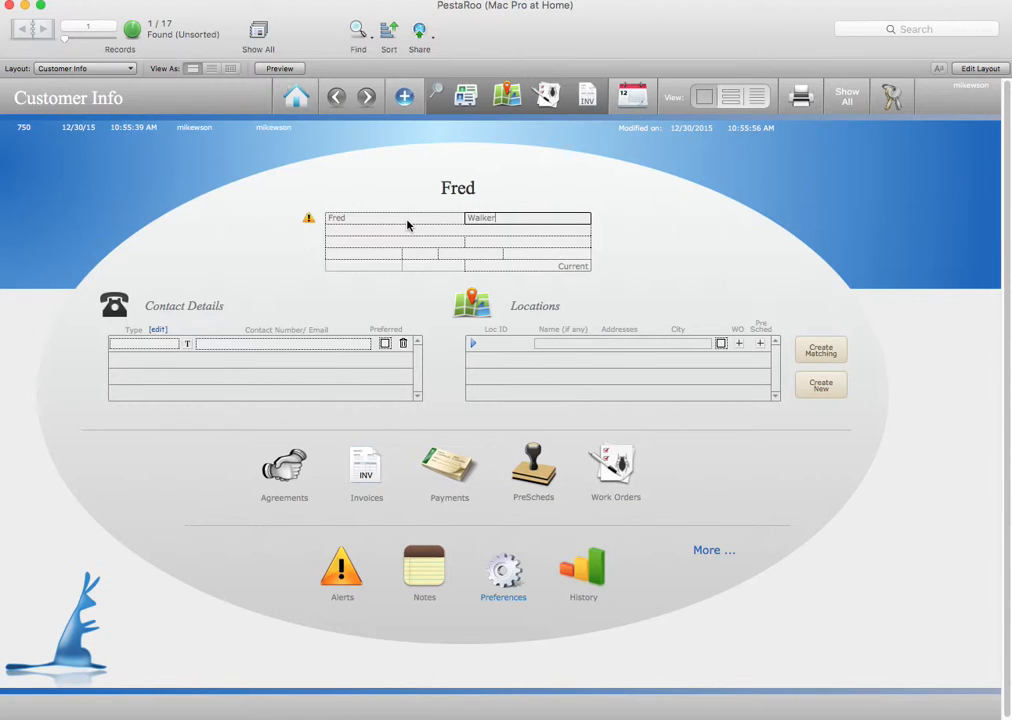
key("Tab")
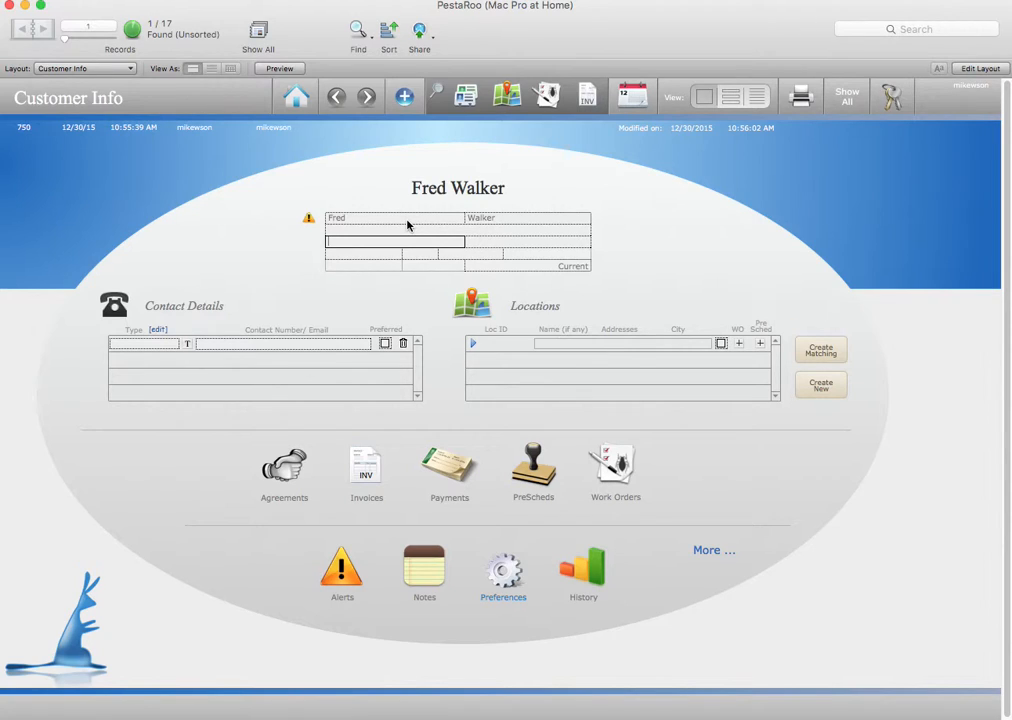
Enter the customer's street address, apartment number and ZIP code so city and state fill in
key("Tab")
type("Appt 23")
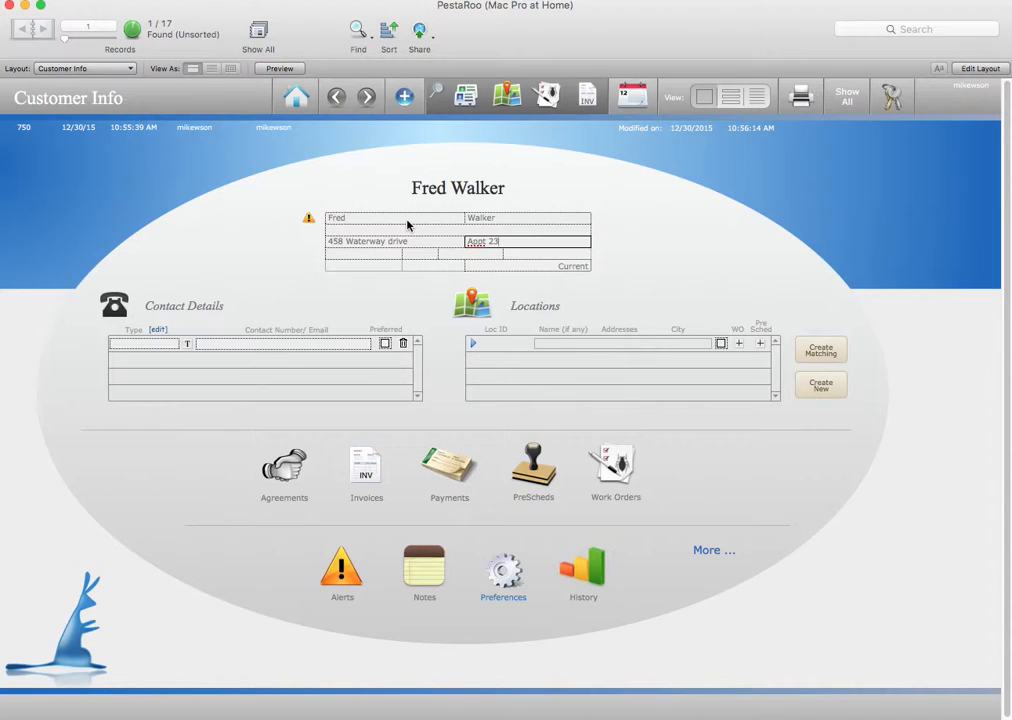
key("Tab")
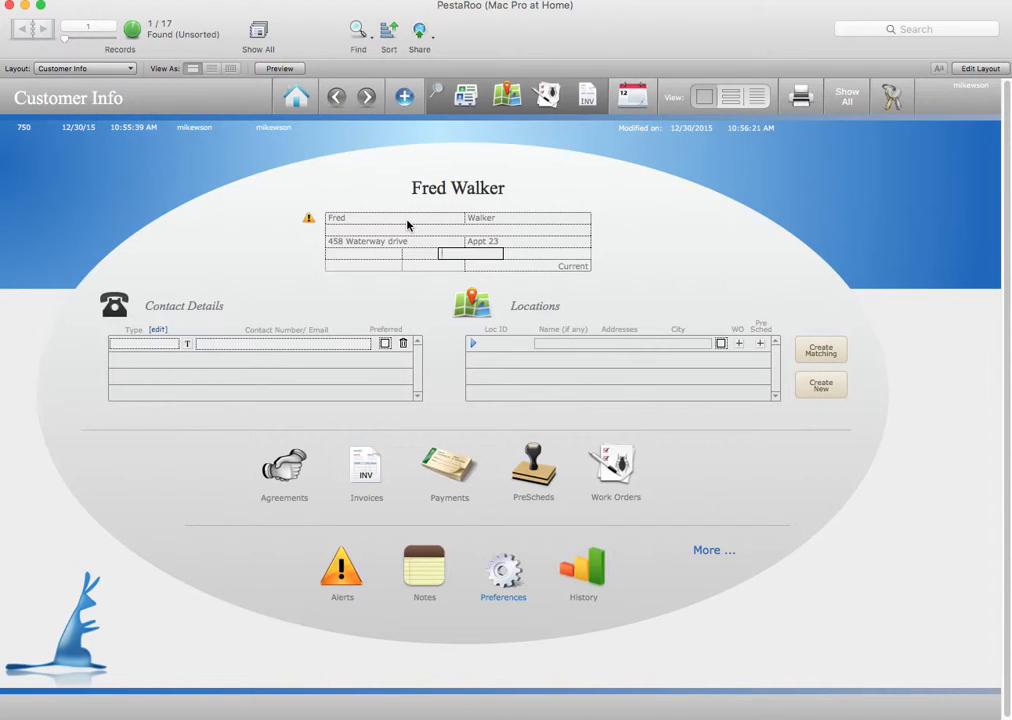
type("67501")
key("Tab")
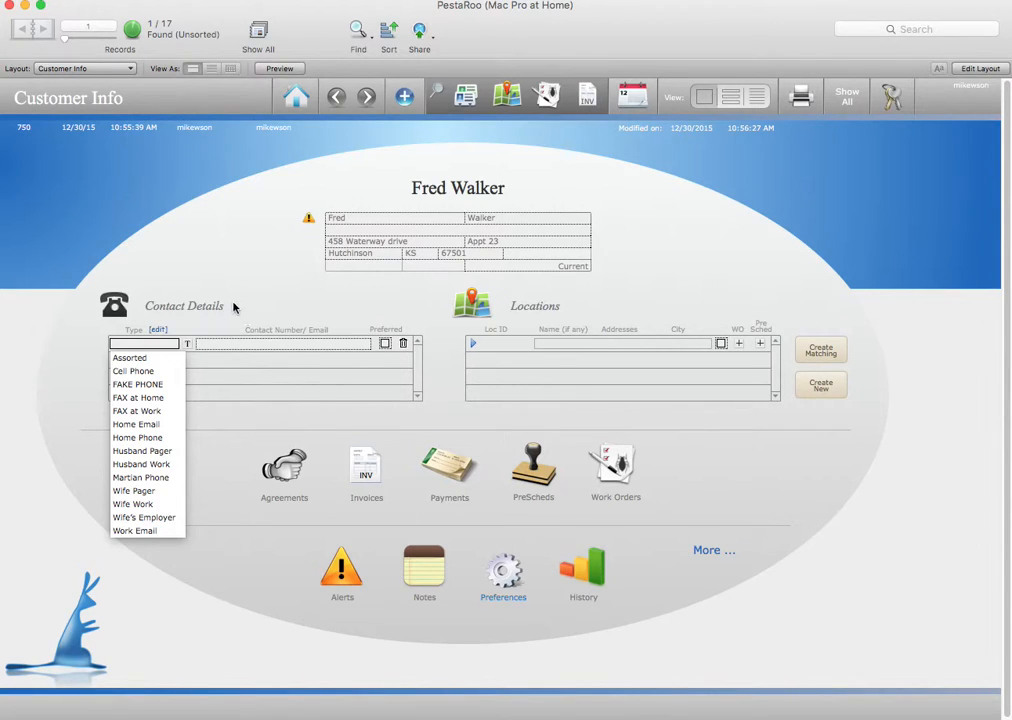
Add the customer's home phone number as a Home Phone contact, marked preferred
left_click(138, 438)
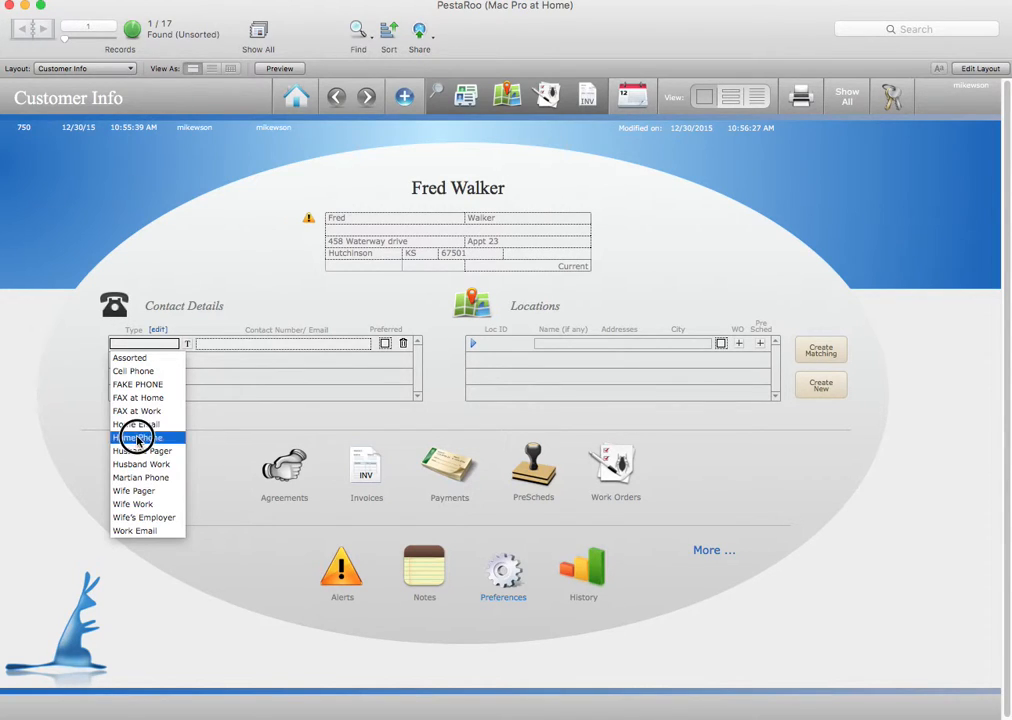
type("2")
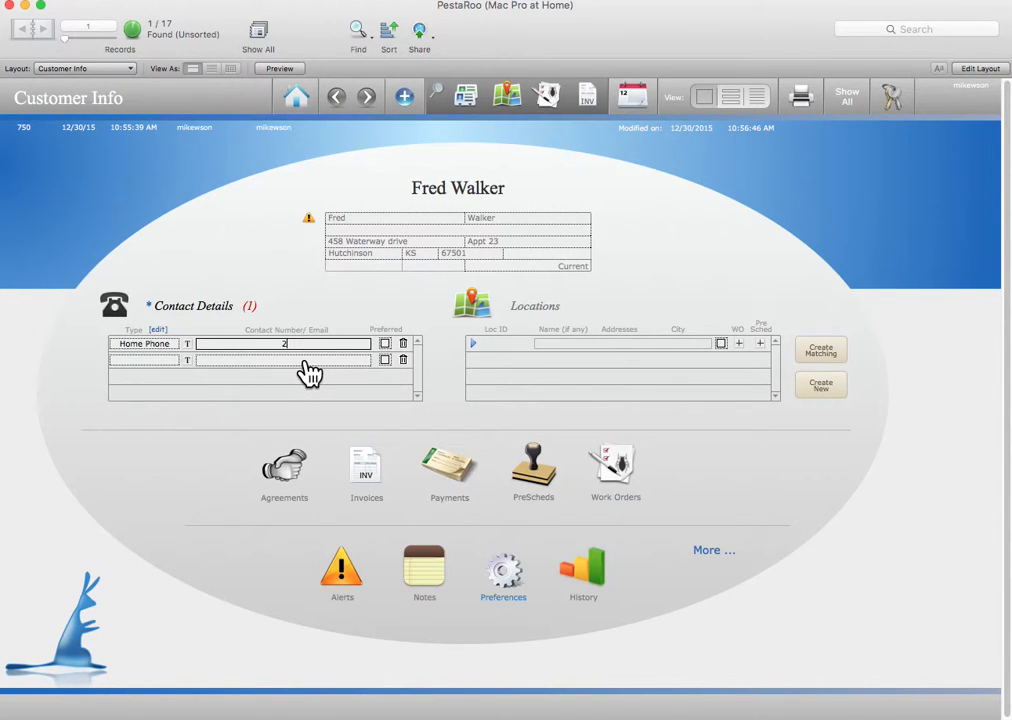
type("5478954")
key("Tab")
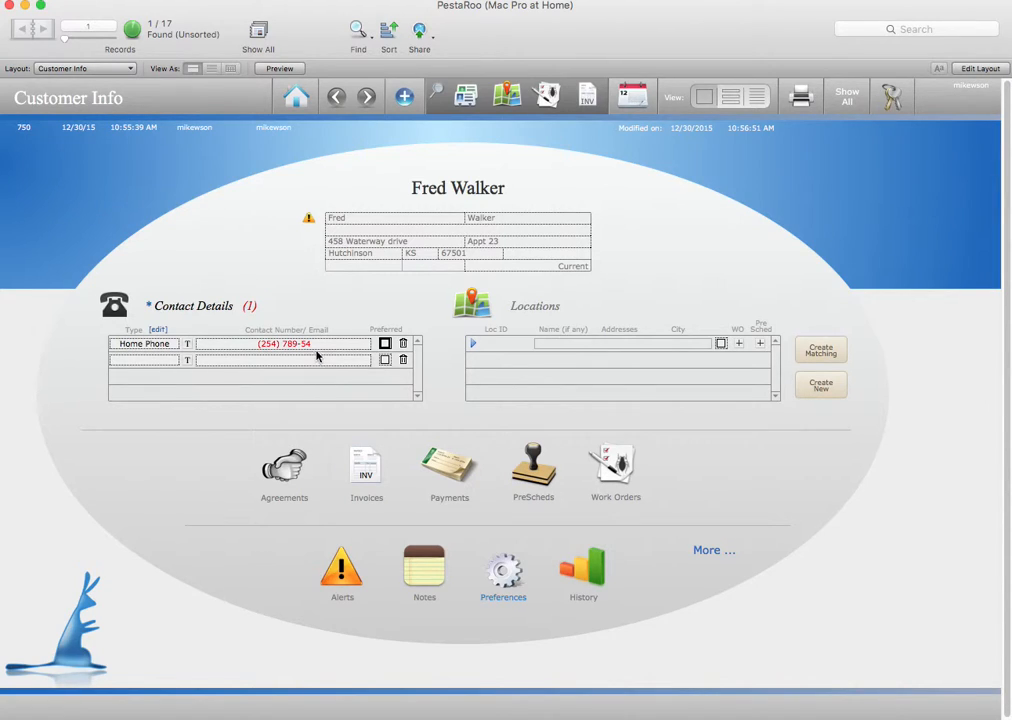
left_click(320, 345)
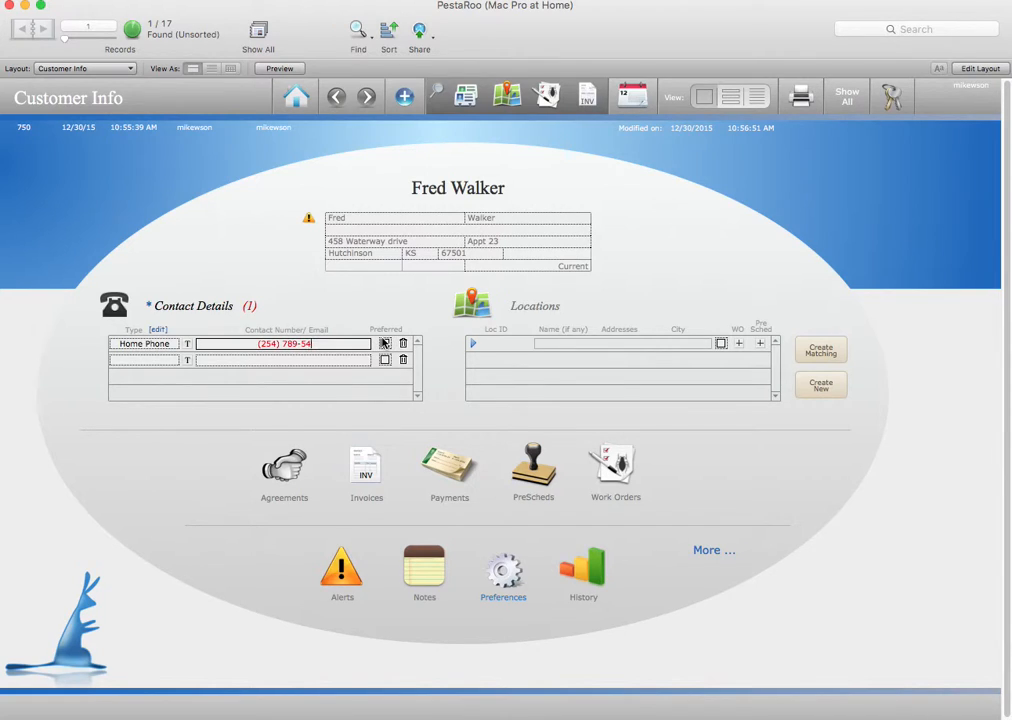
type("12")
left_click(384, 343)
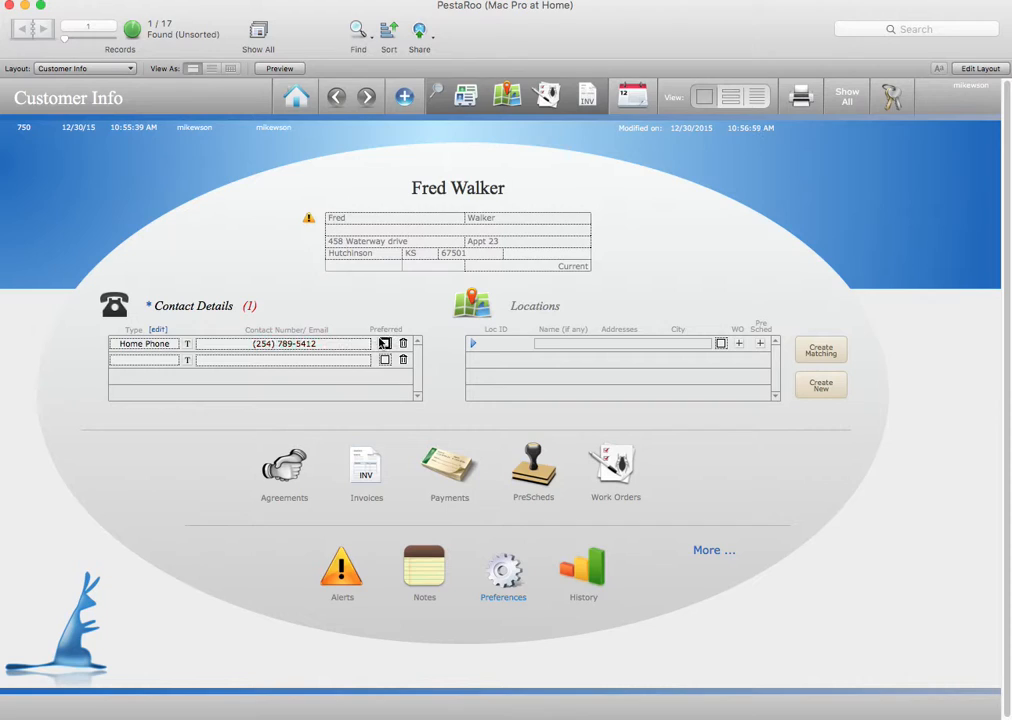
key("Tab")
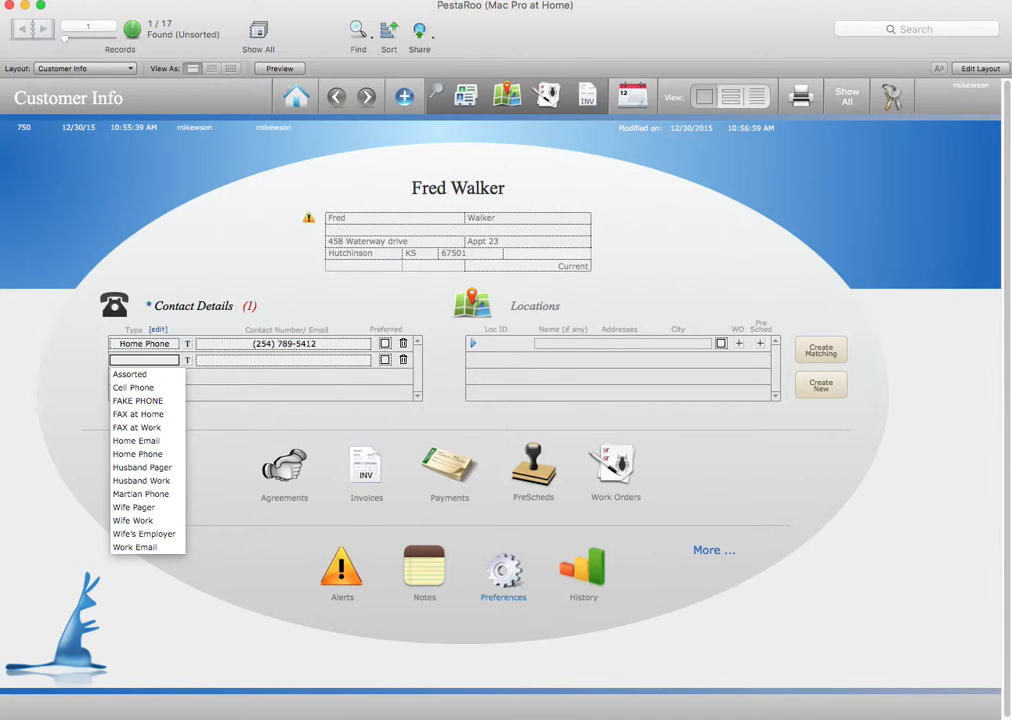
Add the customer's cell phone number as a second, Cell Phone contact
left_click(134, 387)
left_click(225, 359)
type("6587586")
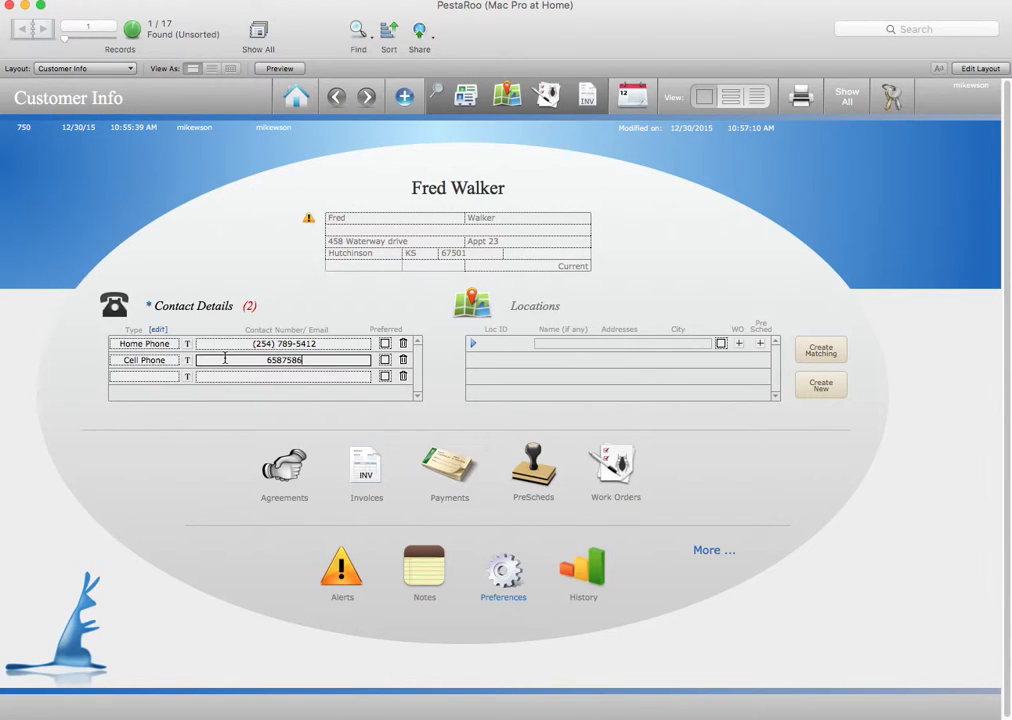
type("54")
key("Tab")
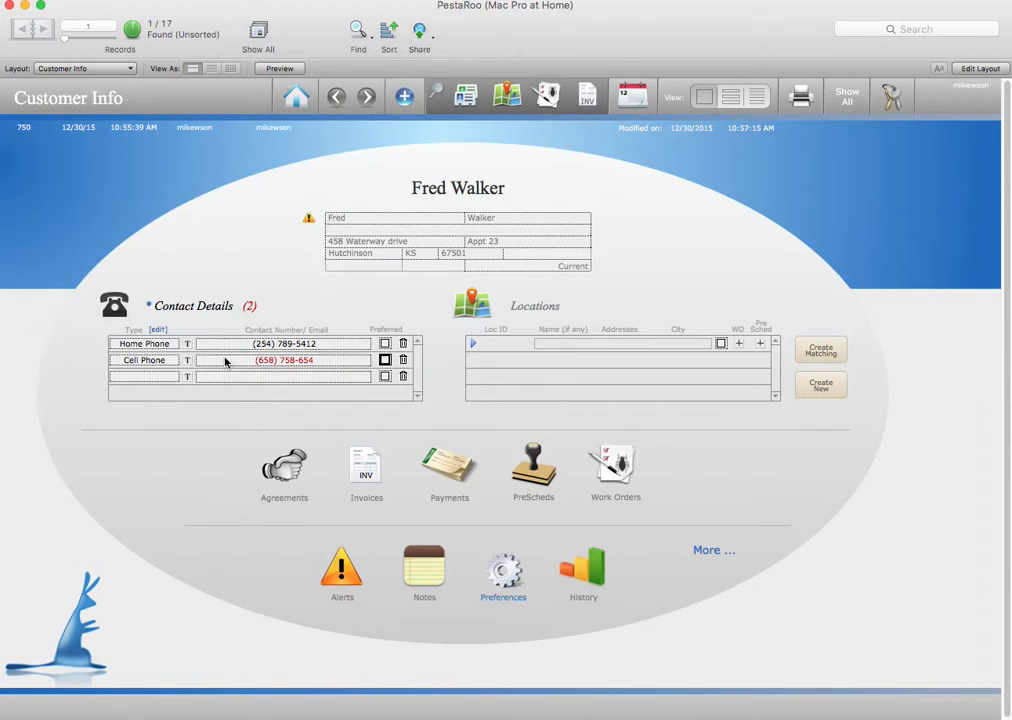
left_click(329, 360)
type("1")
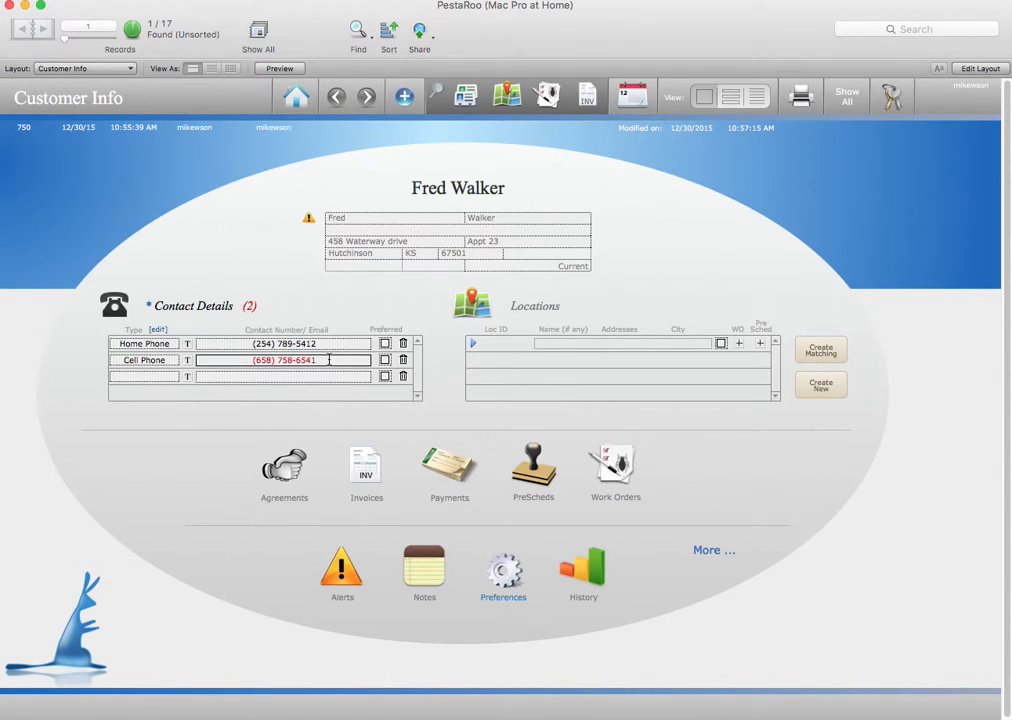
left_click(329, 302)
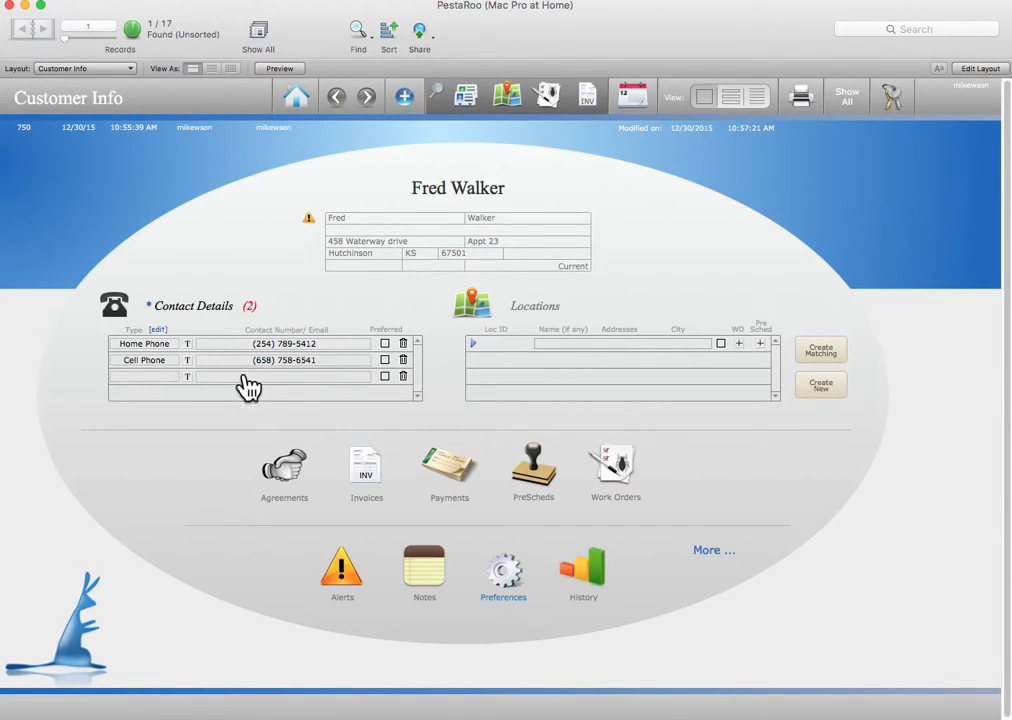
Add a Home Email contact row with the customer's email address
left_click(145, 376)
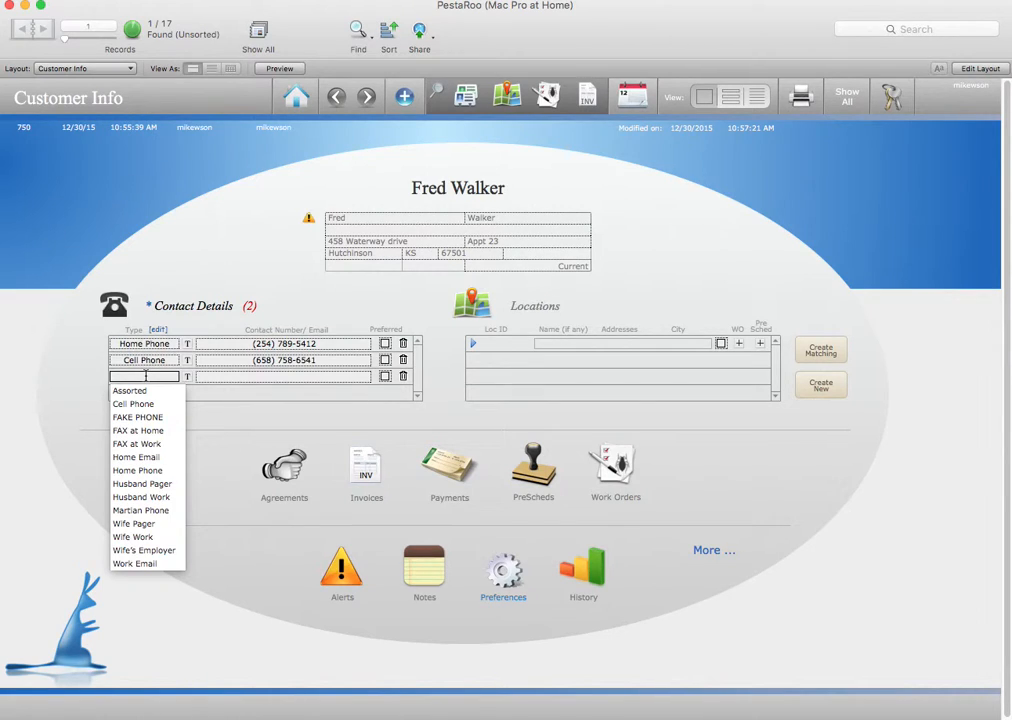
left_click(140, 457)
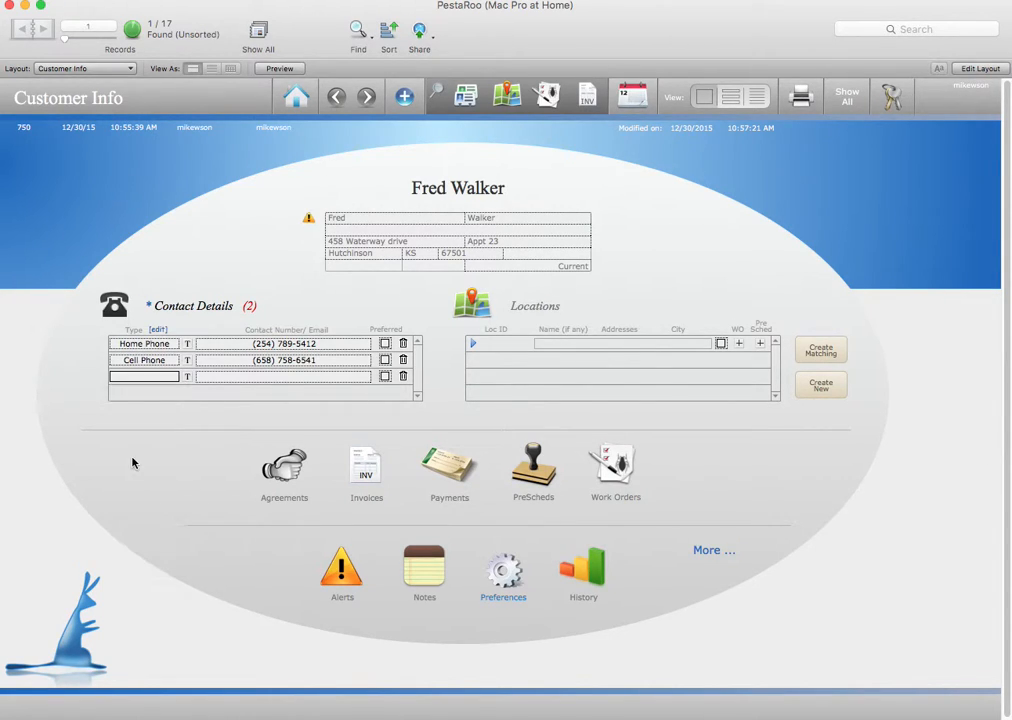
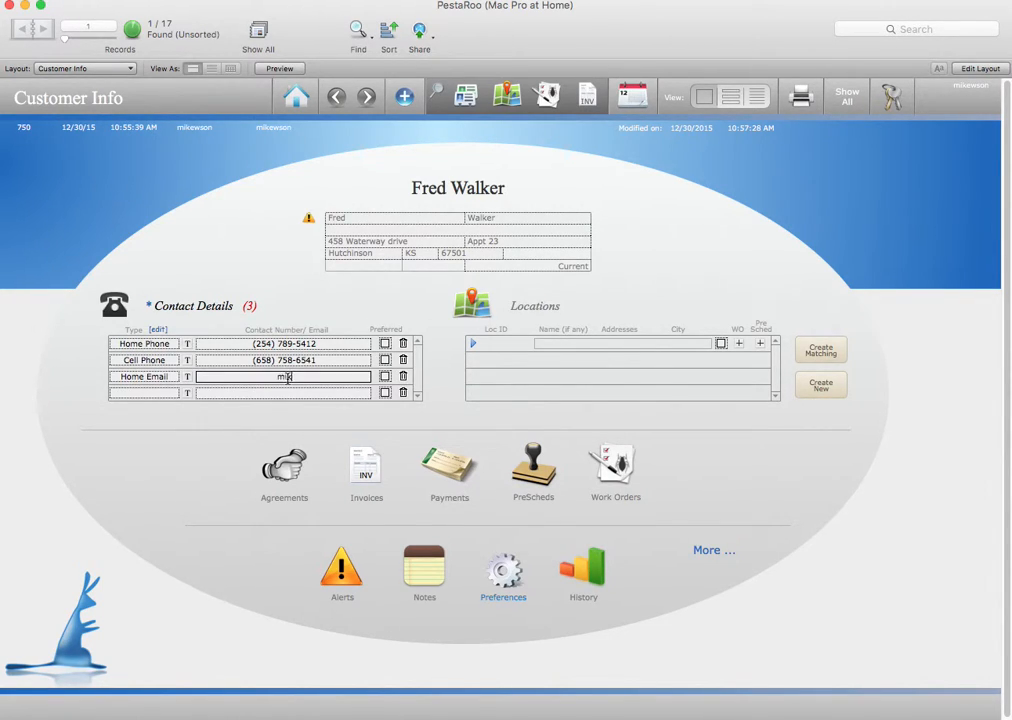
left_click(350, 295)
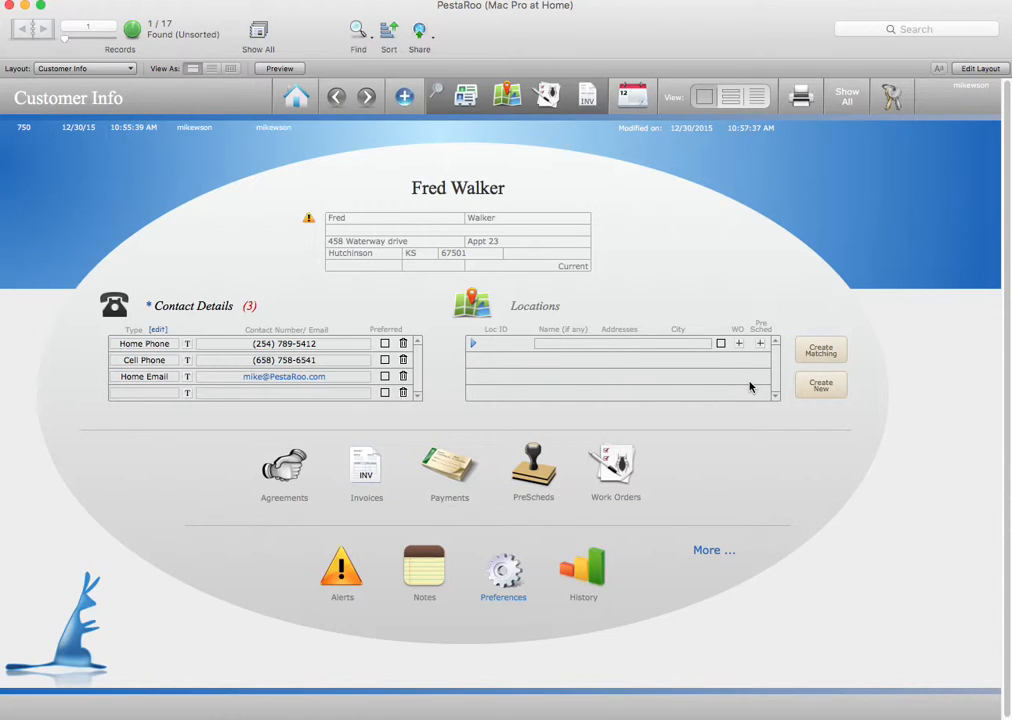
Create a service location matching the customer's address (Loc ID 918), then start another location
left_click(818, 352)
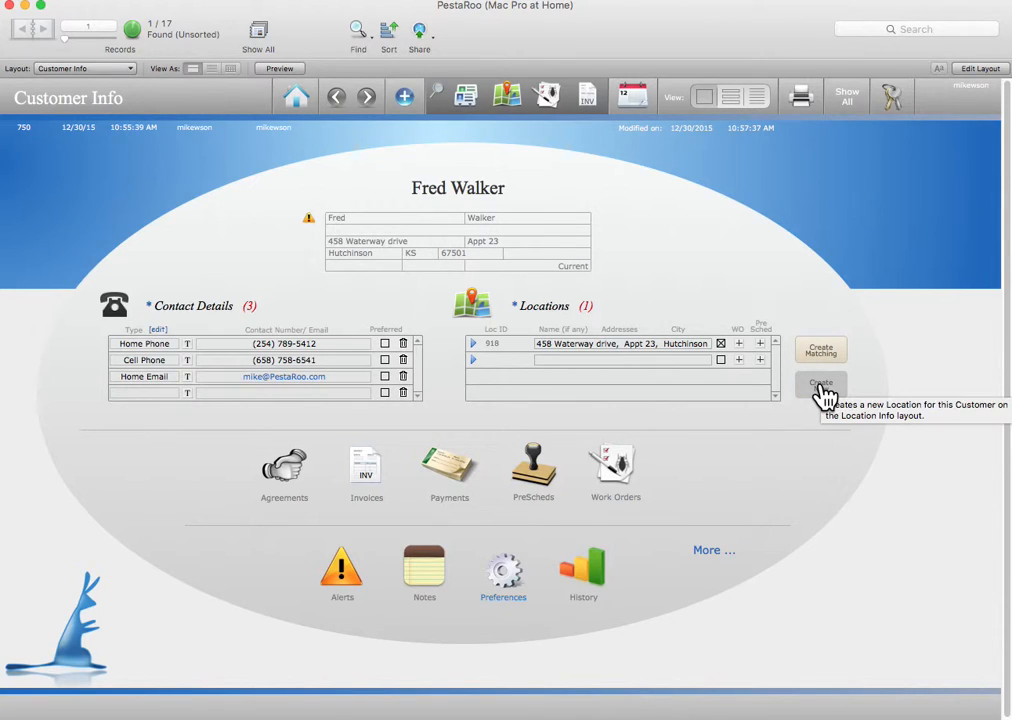
left_click(823, 389)
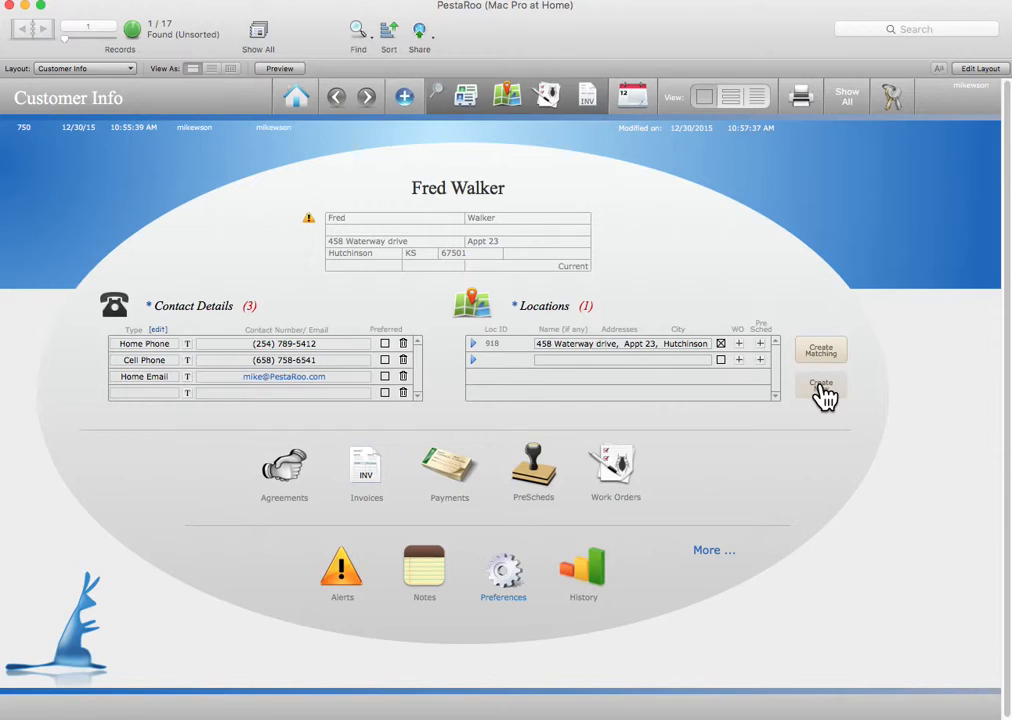
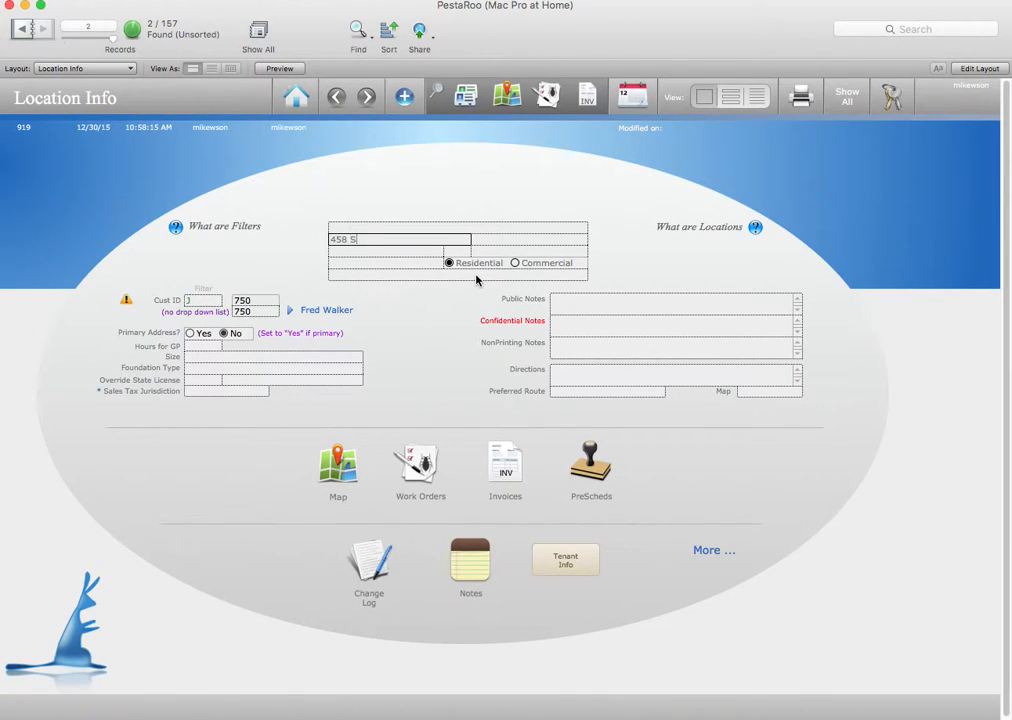
Give the new location its street address and ZIP code, keeping Reno as the county
left_click(501, 249)
type("67501")
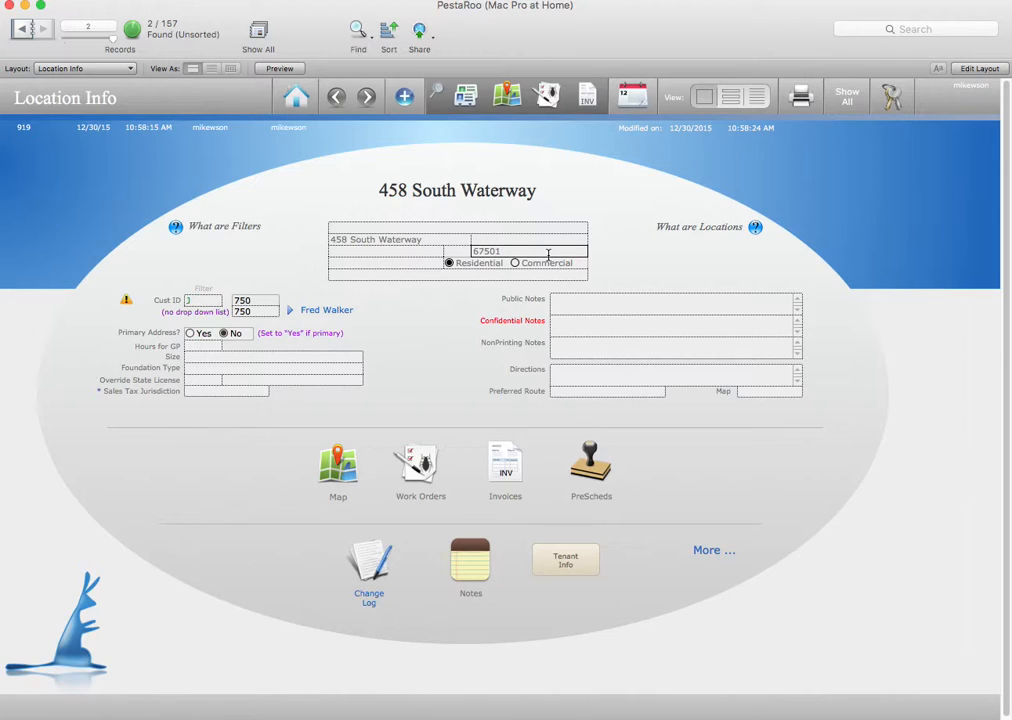
key("Tab")
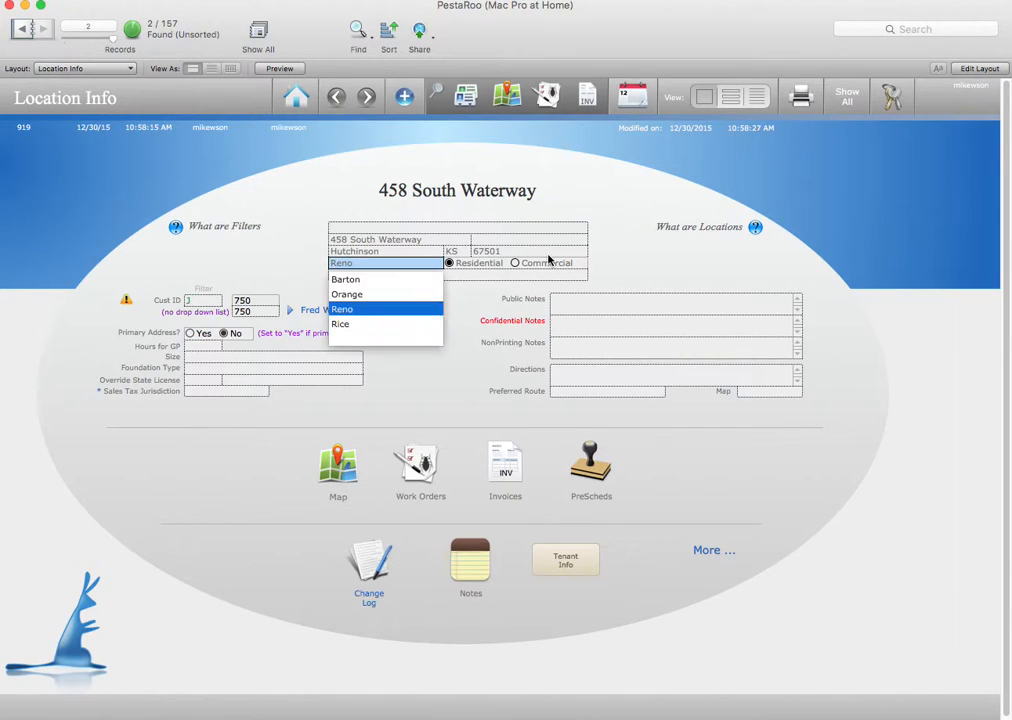
left_click(626, 253)
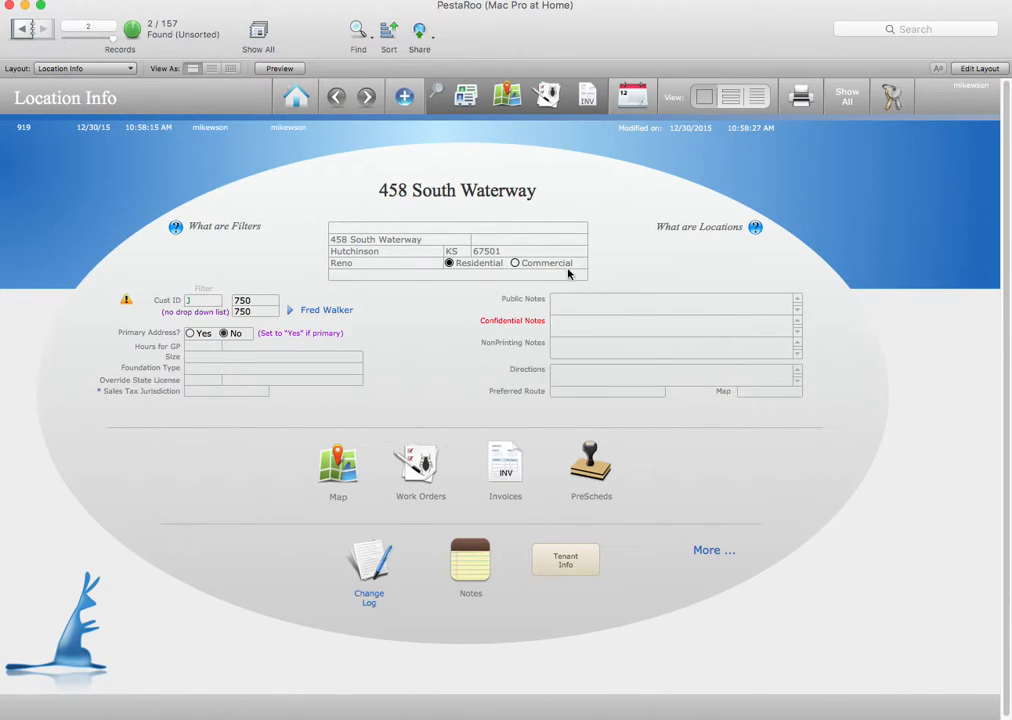
left_click(290, 312)
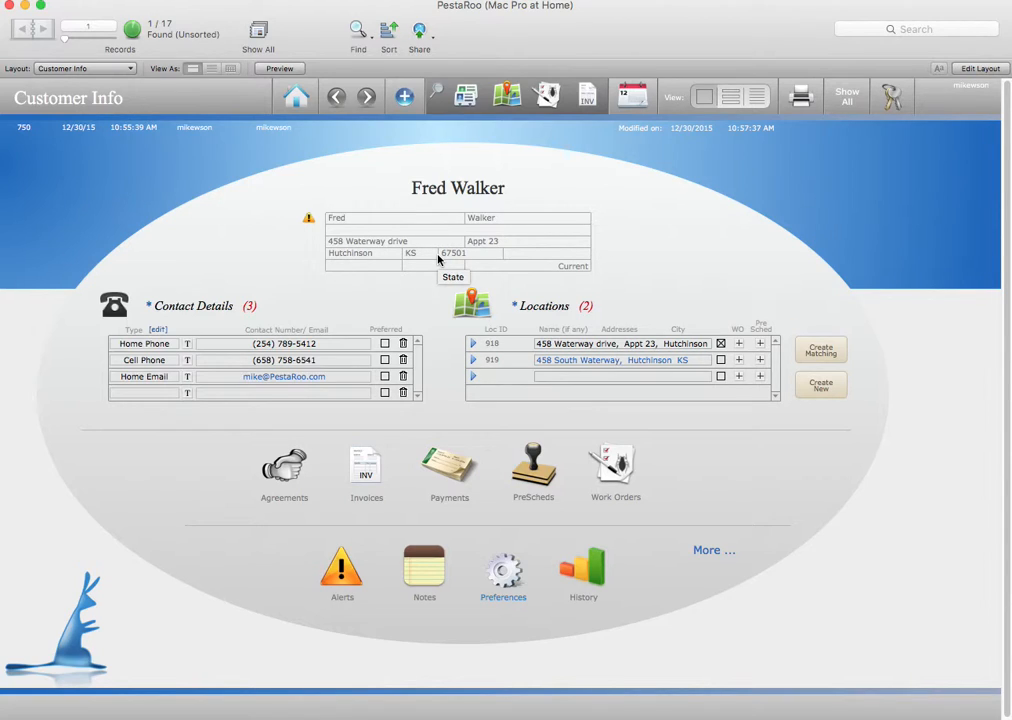
Return to the customer record, now listing Loc IDs 918 and 919, and select the first-name field
left_click(362, 218)
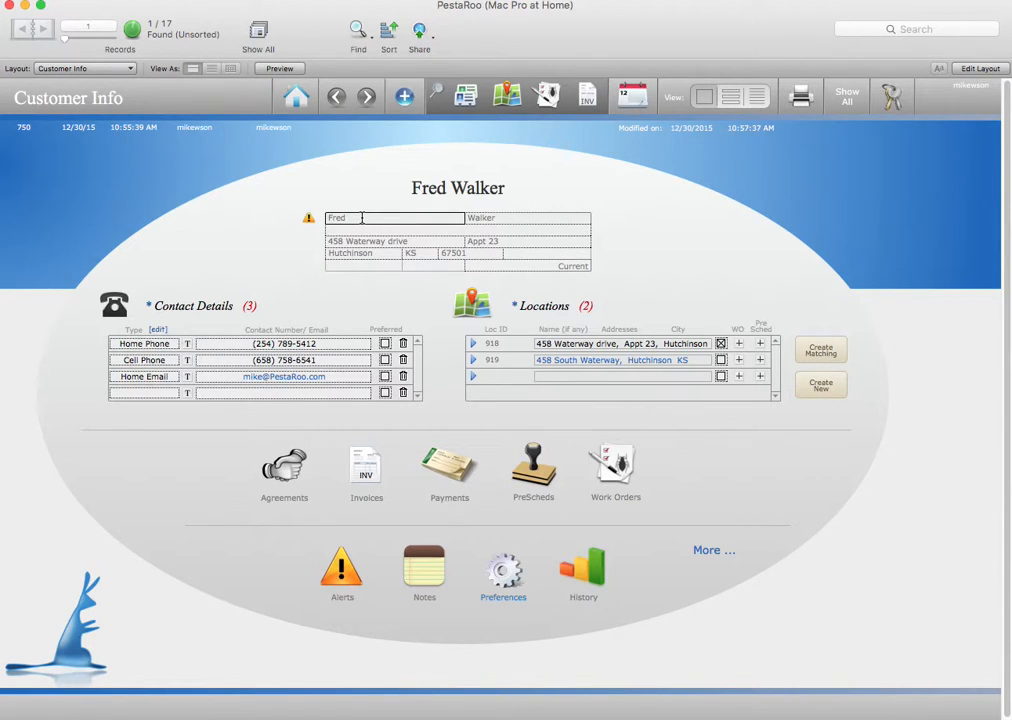
Append the spouse's first name to the first name and an alternate surname in parentheses to the last name
type("and Alice")
left_click(691, 231)
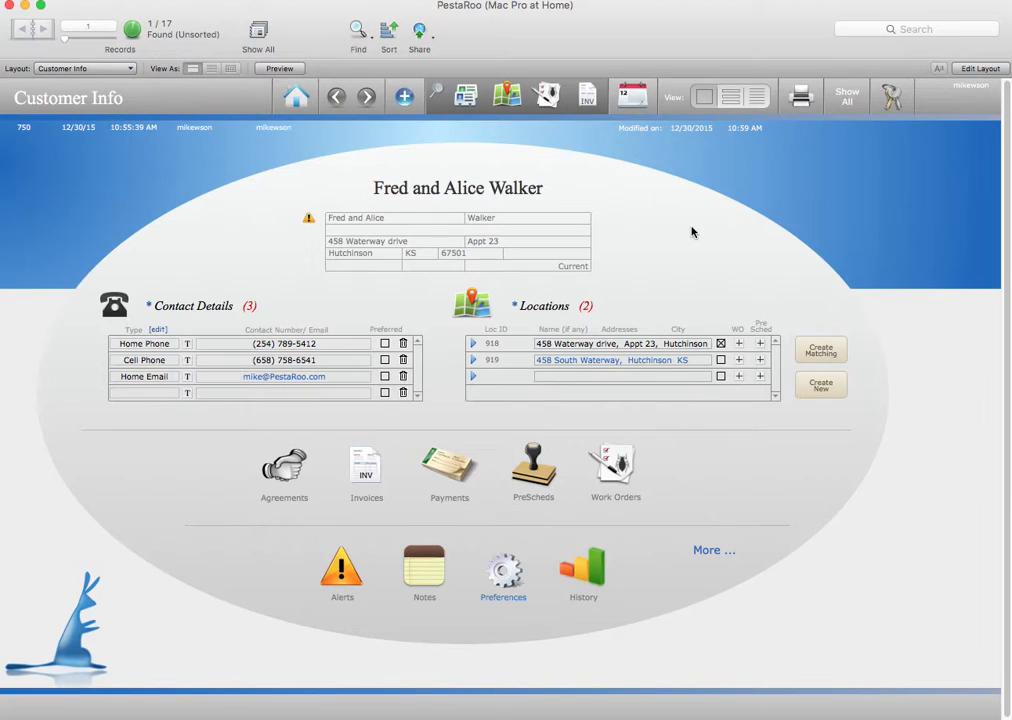
left_click(513, 219)
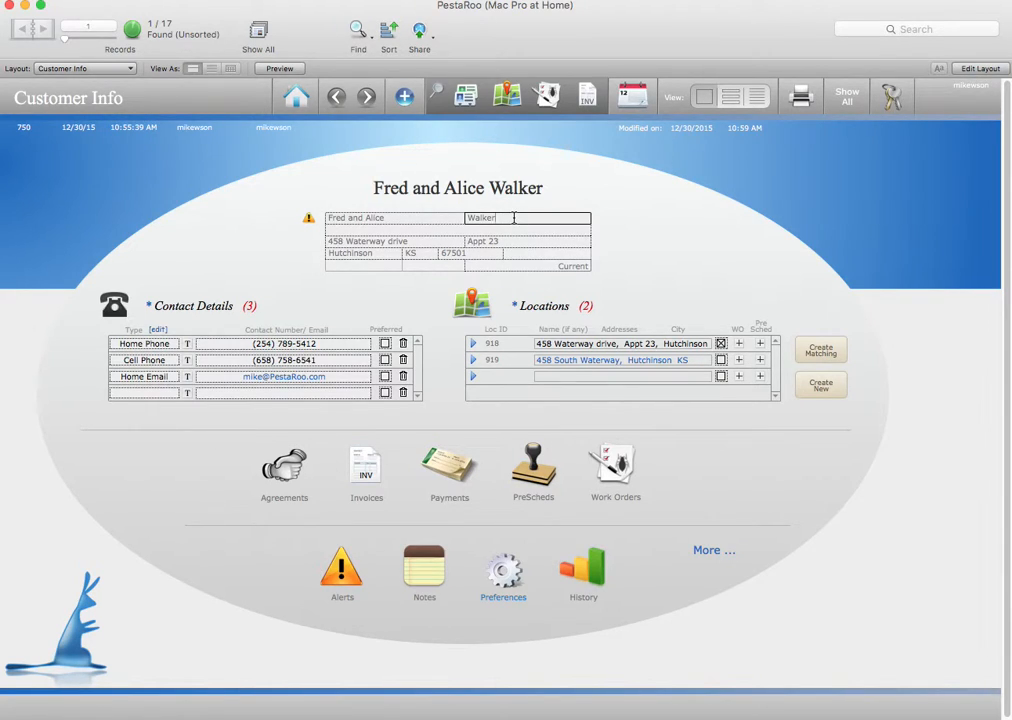
type("(Smith)")
left_click(651, 229)
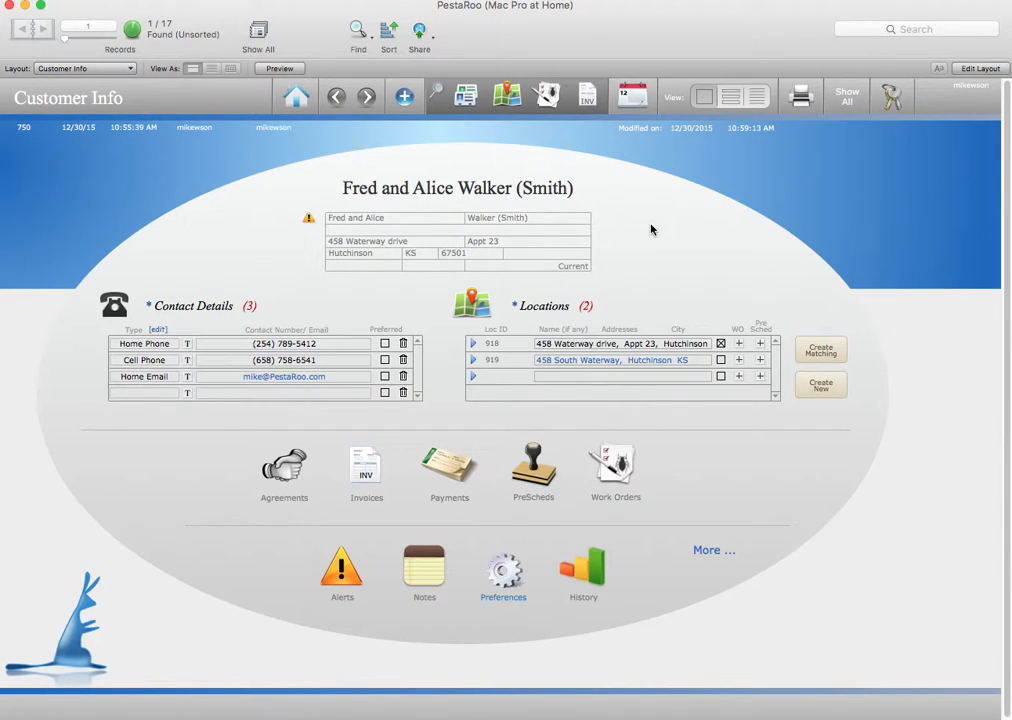